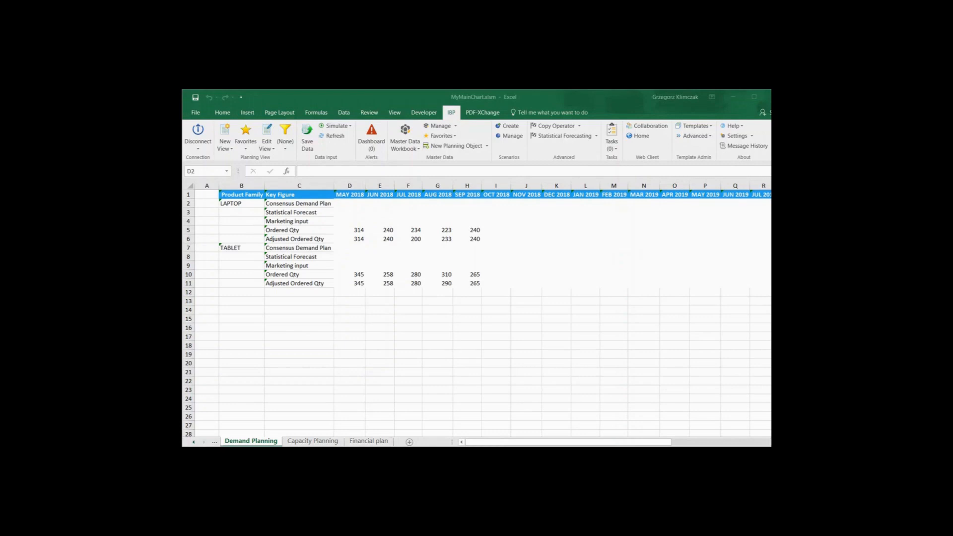
left_click(365, 440)
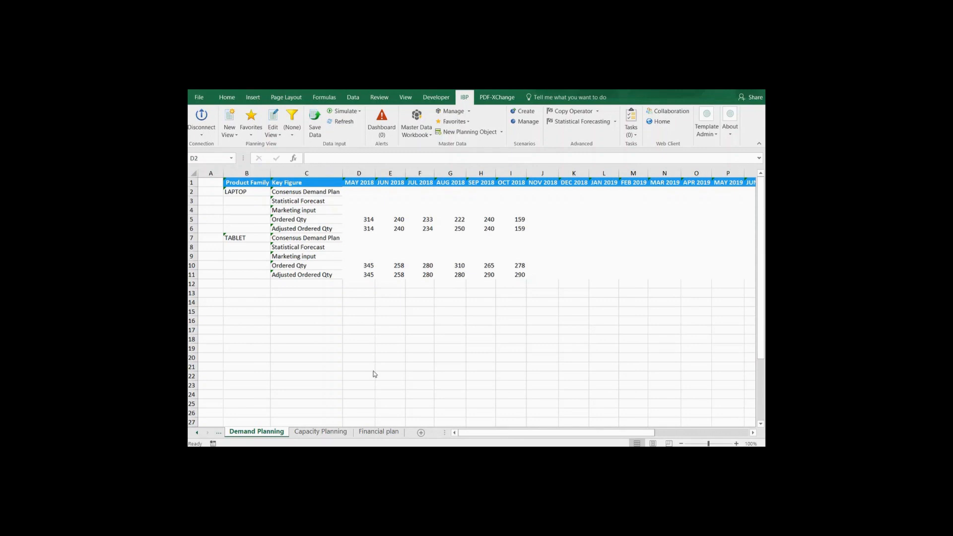
Edit the Demand Planning view so its planning level uses the Product ID attribute instead of Product Family.
left_click(253, 132)
left_click(274, 134)
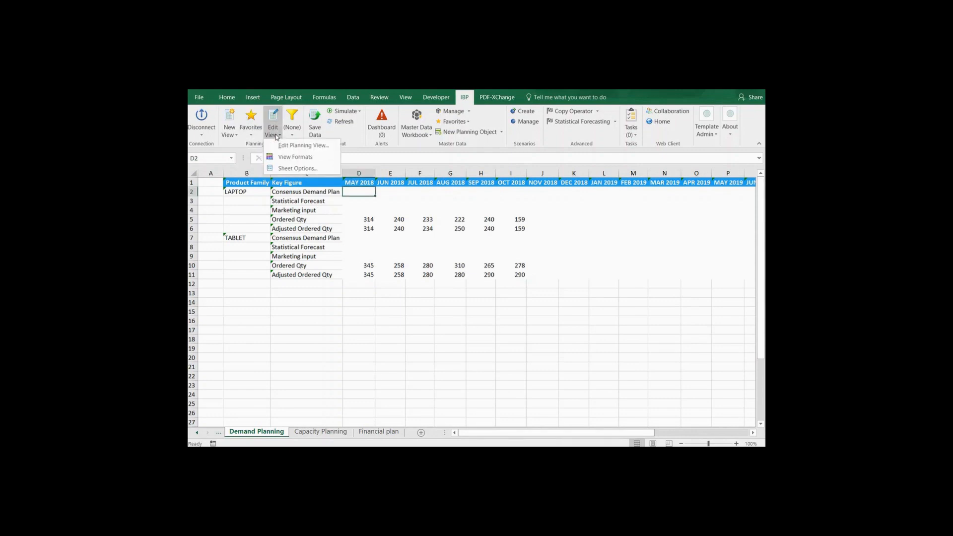
left_click(284, 147)
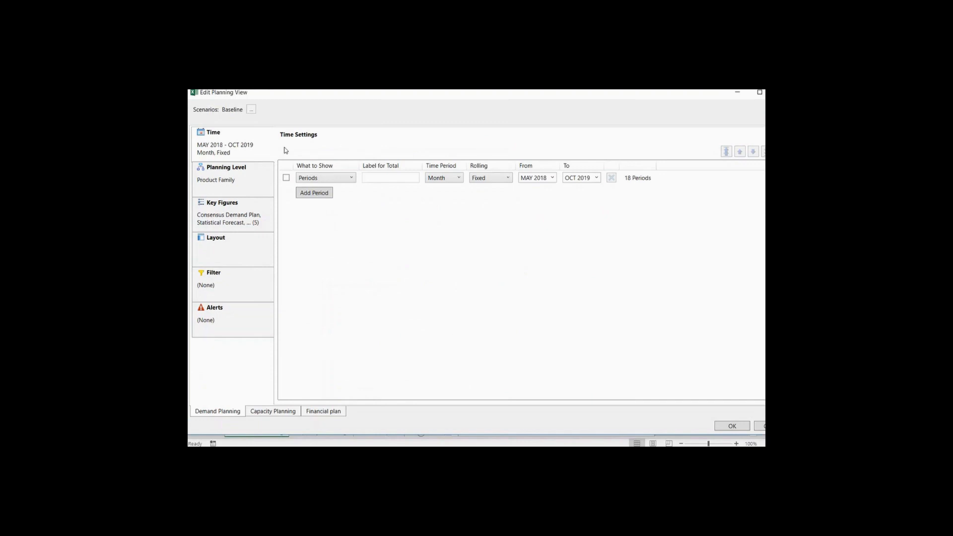
left_click(245, 189)
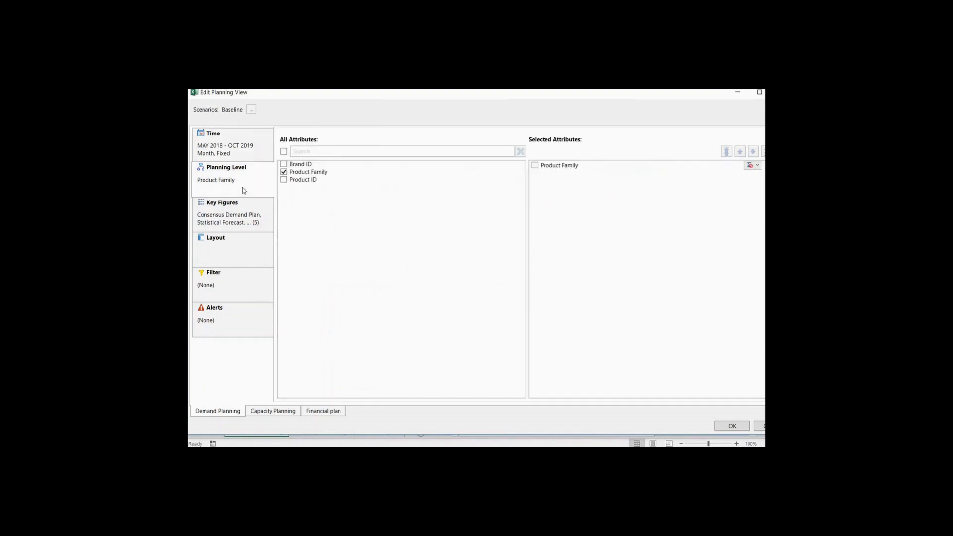
left_click(283, 172)
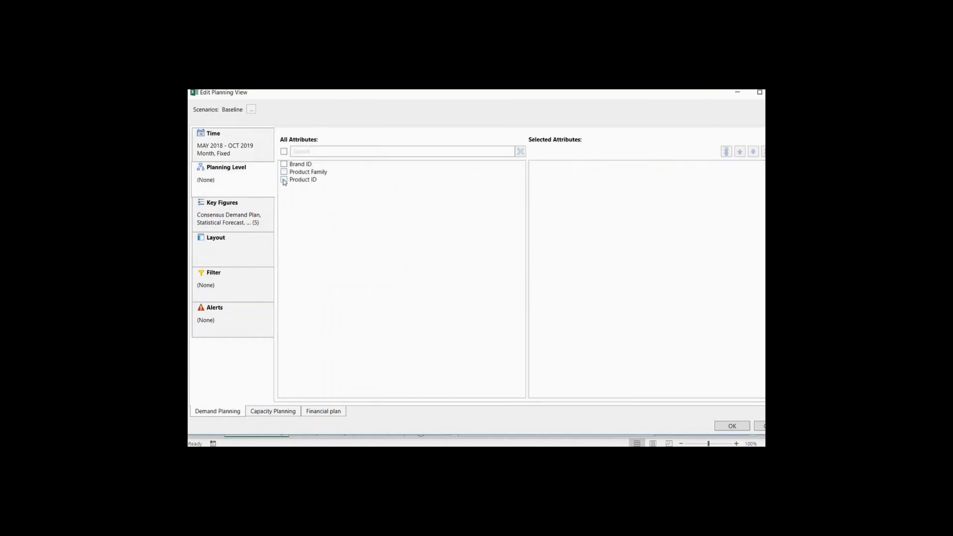
left_click(284, 180)
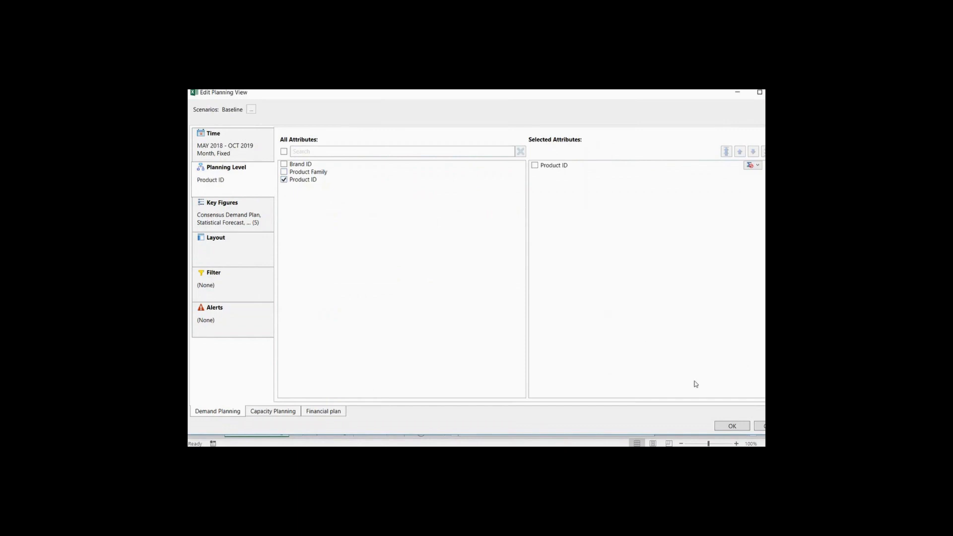
left_click(732, 426)
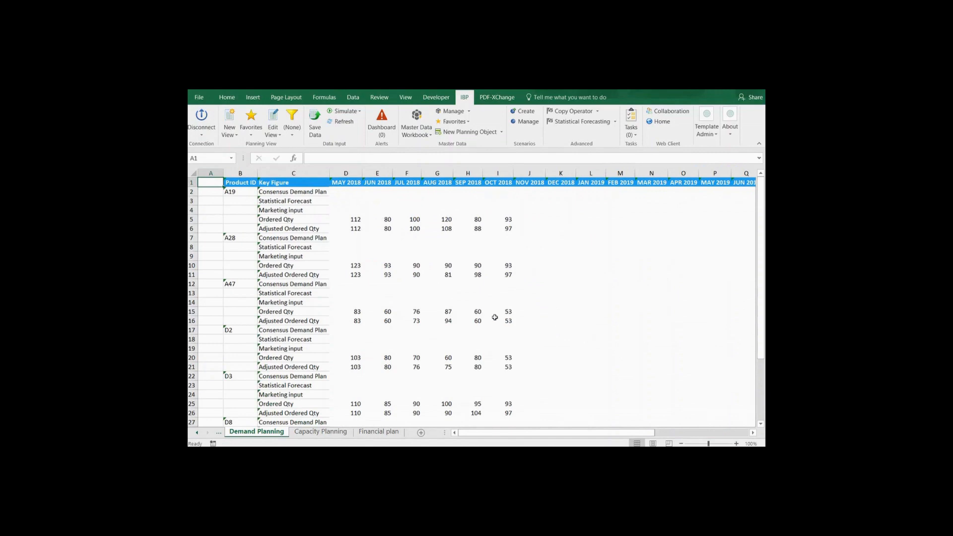
Simulate the DEMO_3M_AVG statistical forecast for the product-level demand plan.
left_click(359, 111)
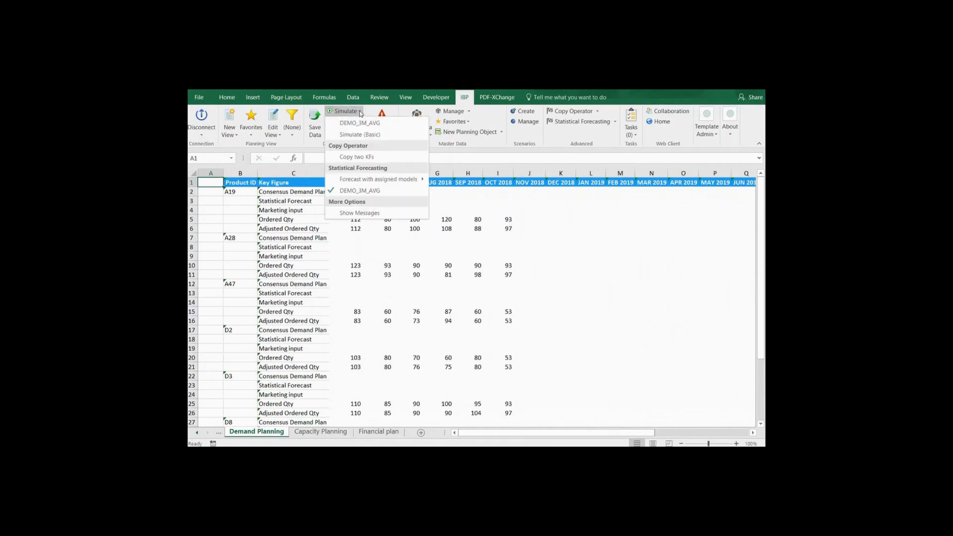
left_click(392, 195)
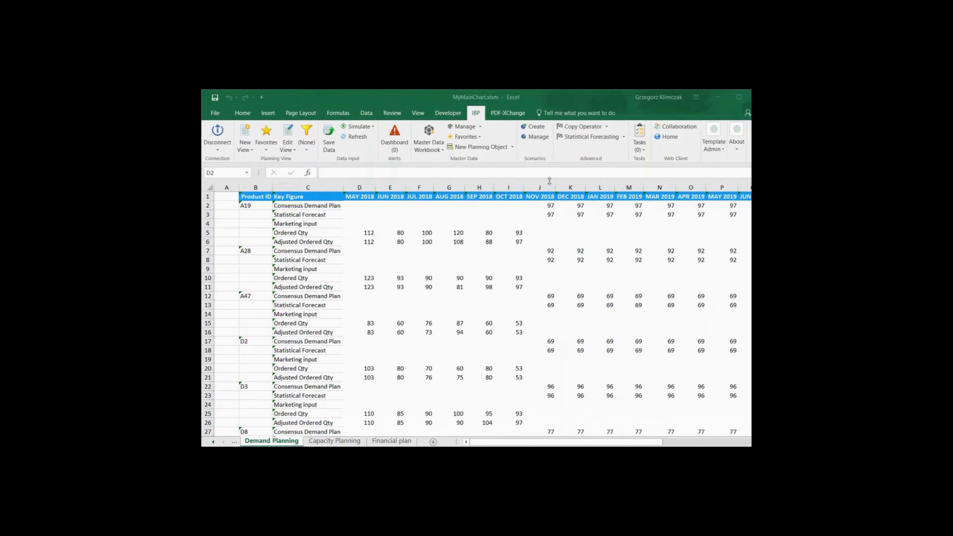
Enter a Marketing input of 50 in DEC 2018 for both products A19 and A28.
left_click(570, 223)
type("50")
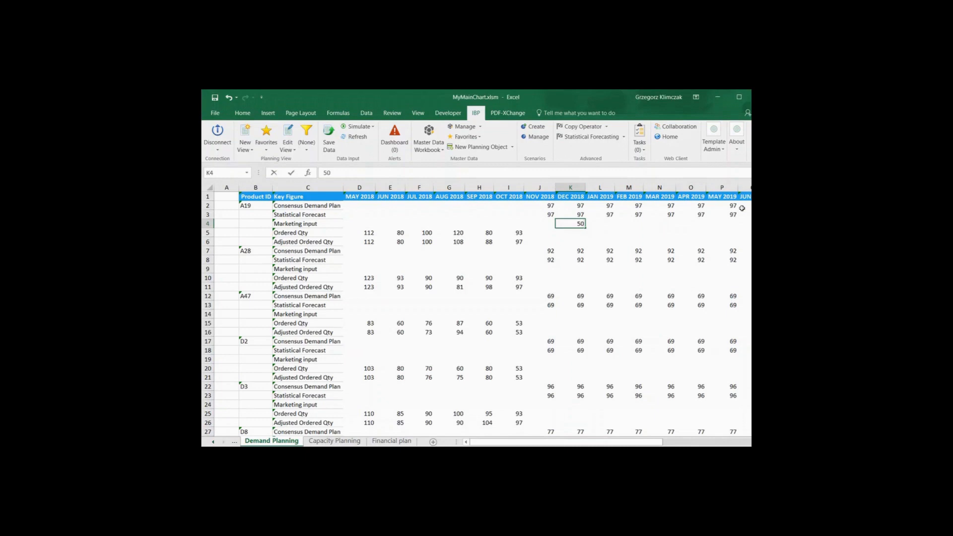
key("Return")
key("Down")
key("Down")
key("Down")
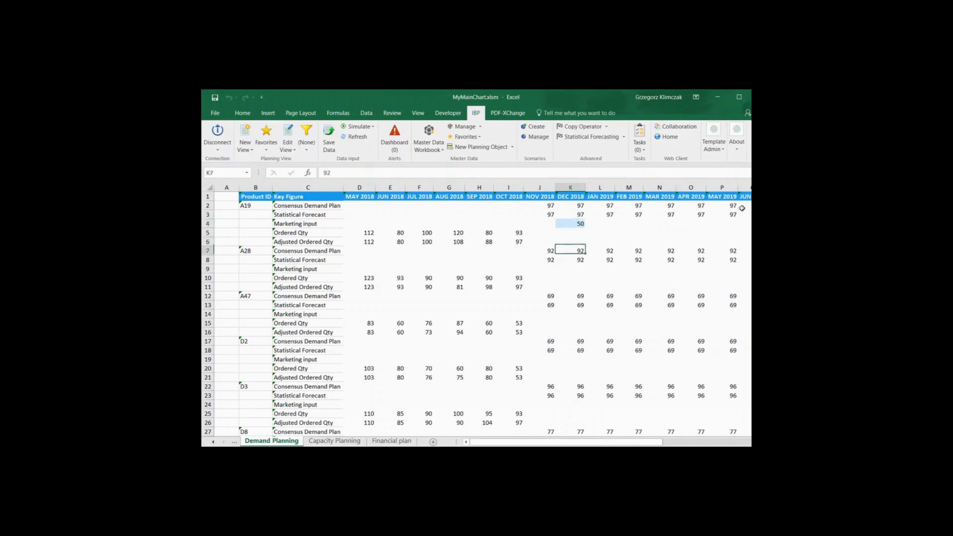
key("Down")
type("50")
key("Tab")
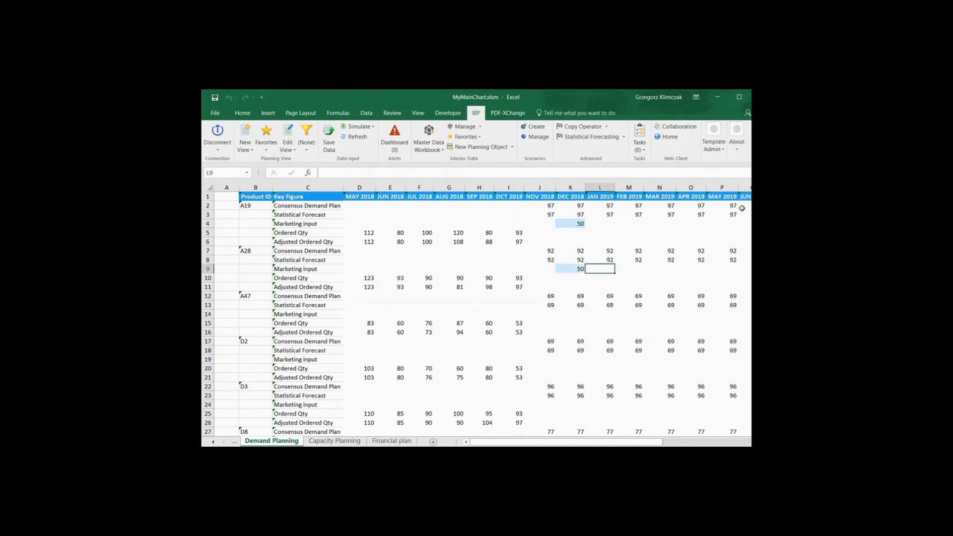
Enter JAN 2019 Marketing input of -20 for A28 and -10 for A19, and save the key figure changes.
type("-20")
key("Up")
key("Up")
key("Up")
key("Up")
key("Up")
type("-10")
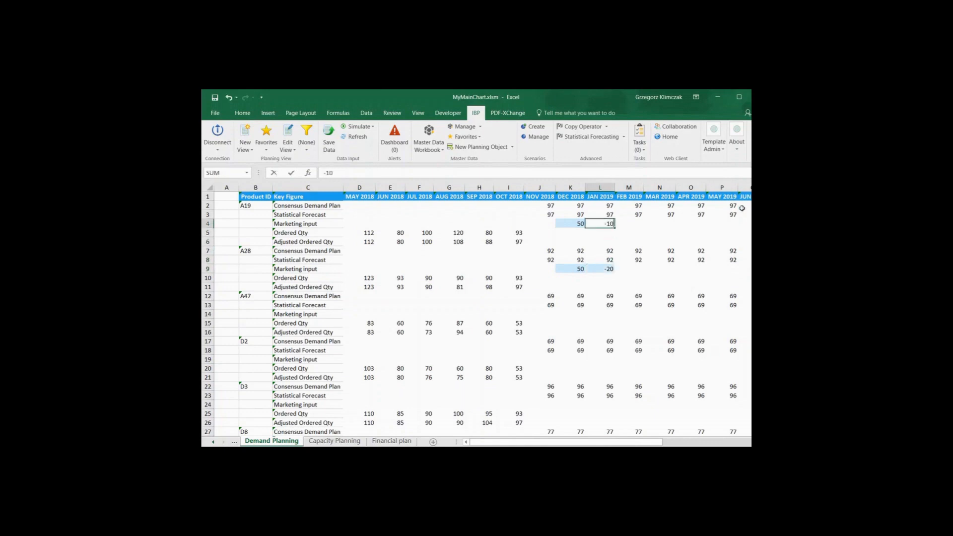
key("Down")
key("Down")
key("Down")
key("Down")
key("Down")
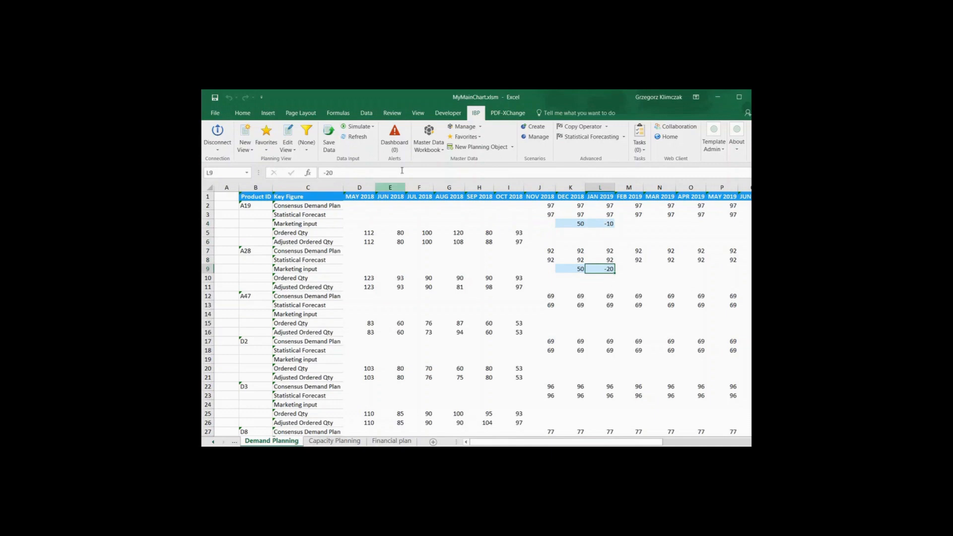
left_click(330, 137)
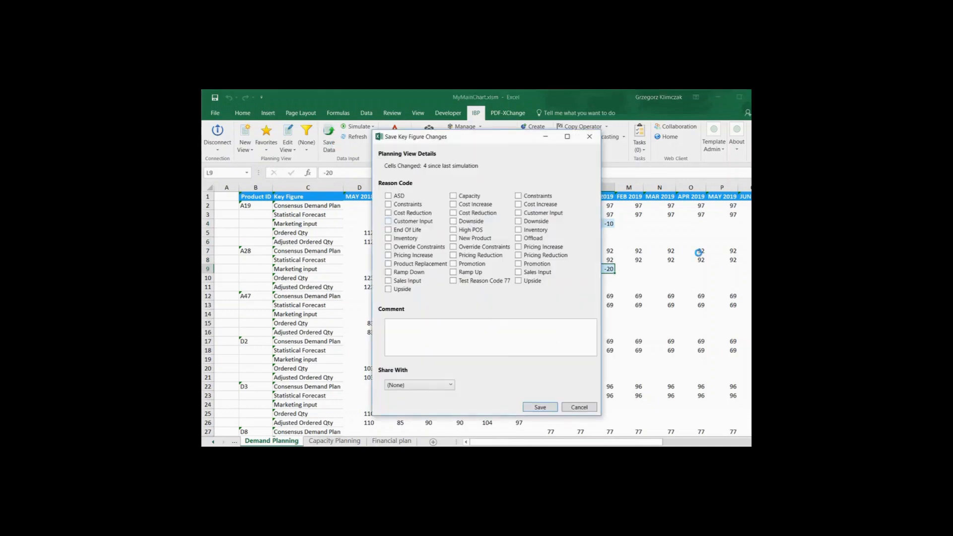
left_click(540, 407)
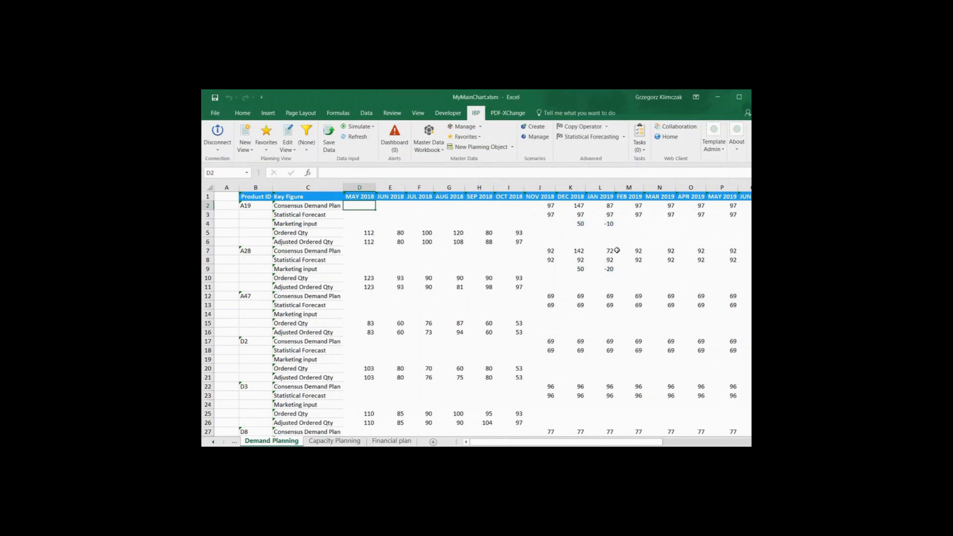
Change the Demand Planning view's planning level from Product ID to Product Family.
left_click(464, 446)
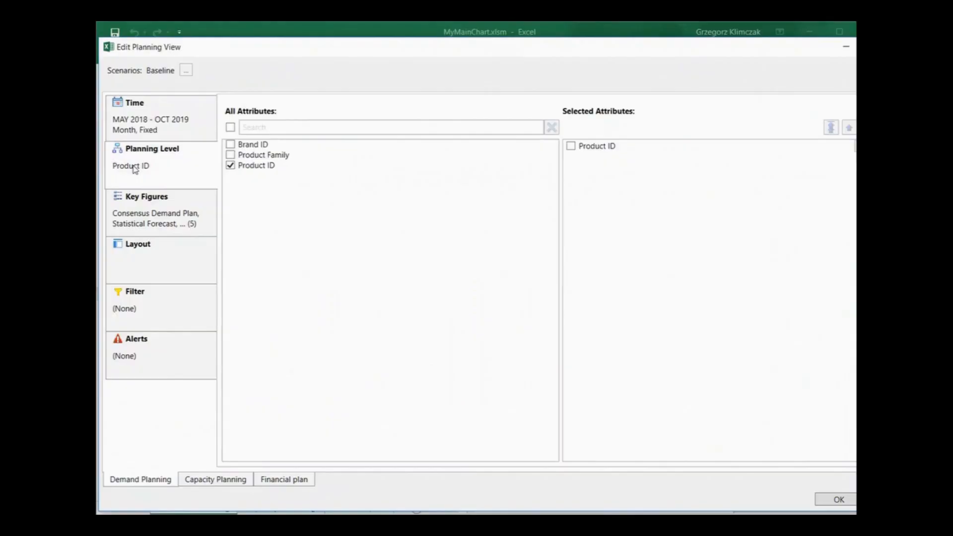
left_click(231, 156)
left_click(231, 164)
left_click(837, 501)
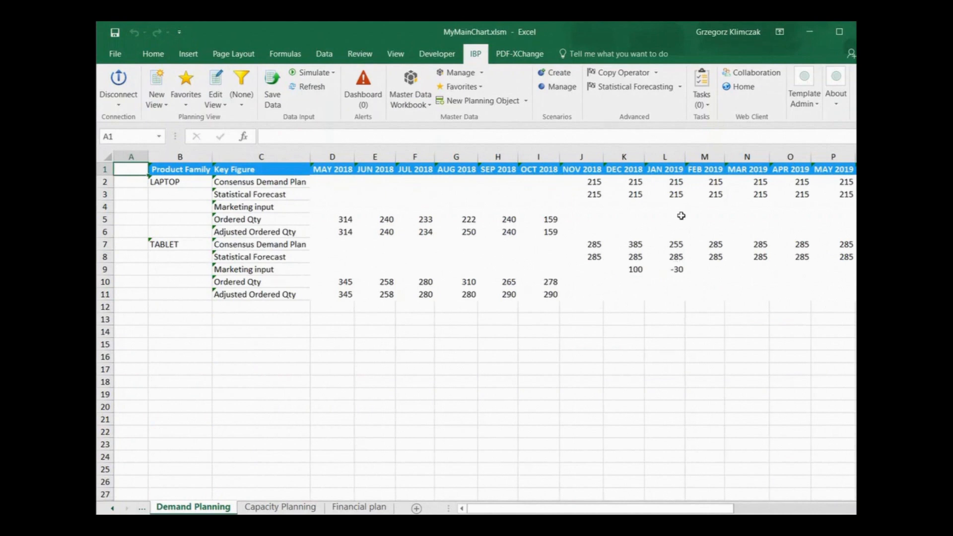
Enter the LAPTOP family's Marketing input as -20 for FEB 2019 and 80 for MAR 2019.
left_click(706, 207)
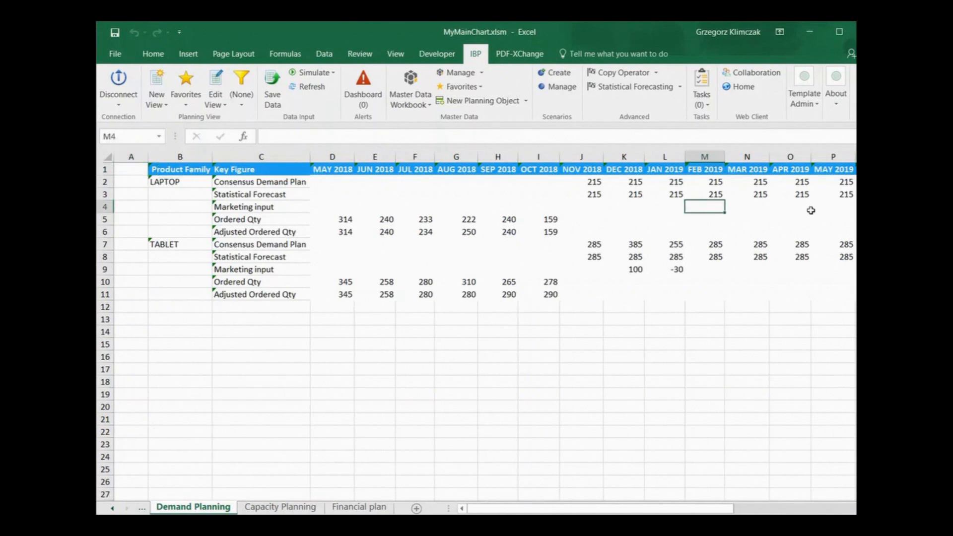
type("-20")
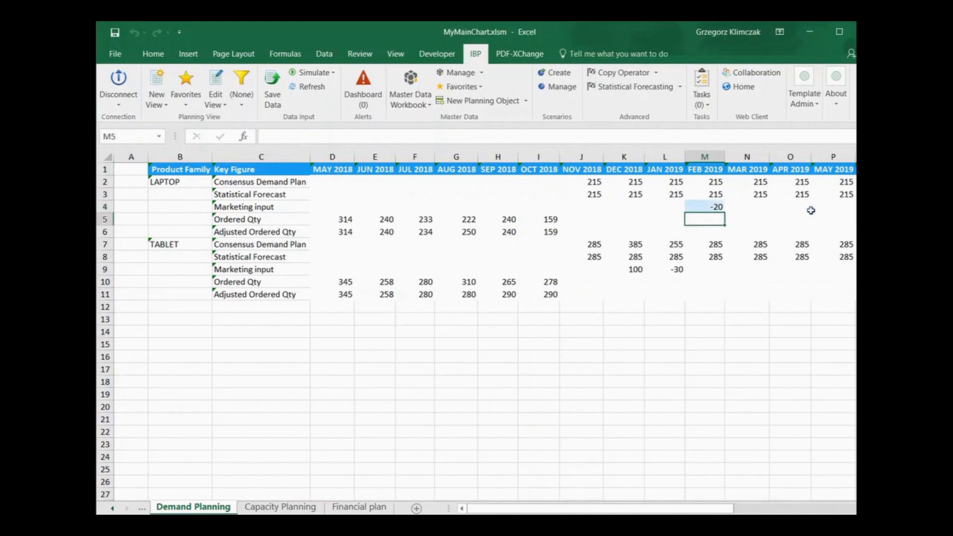
key("Tab")
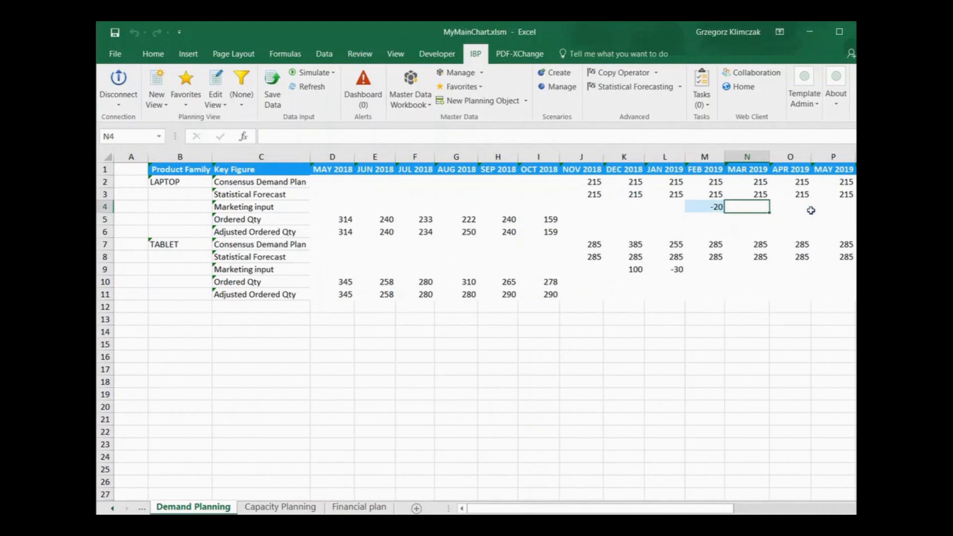
type("80")
key("Return")
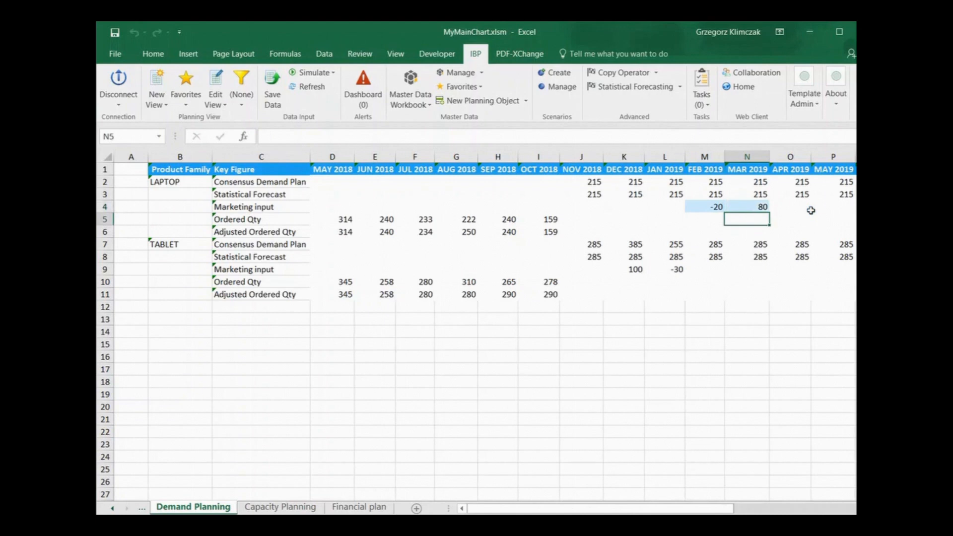
Set the TABLET Consensus Demand Plan for APR 2019 to 300 and save the key figure changes.
left_click(804, 243)
type("300")
key("Return")
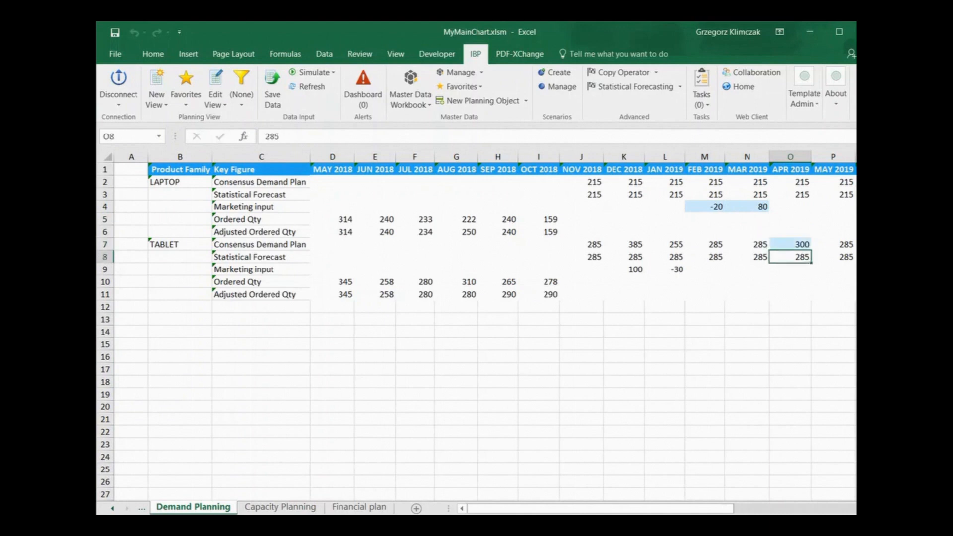
left_click(266, 98)
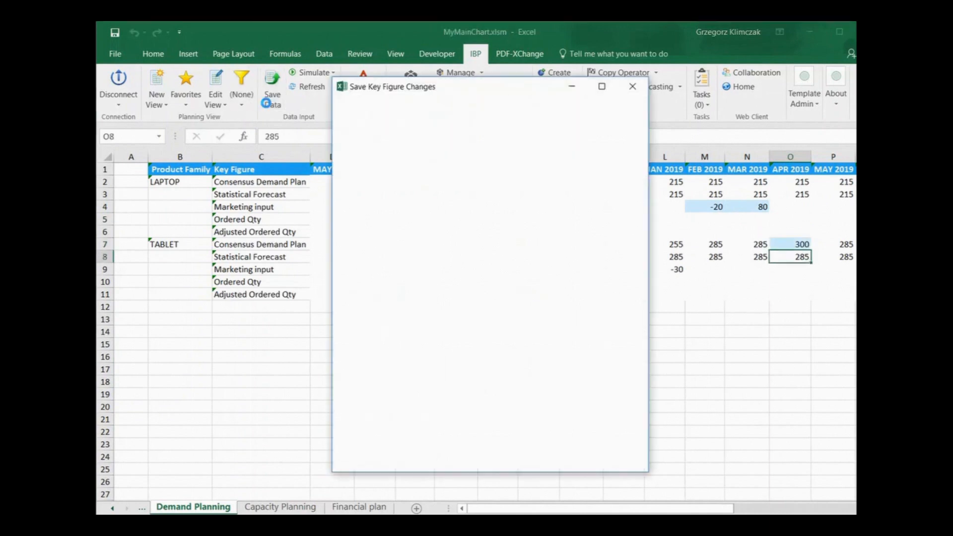
left_click(570, 466)
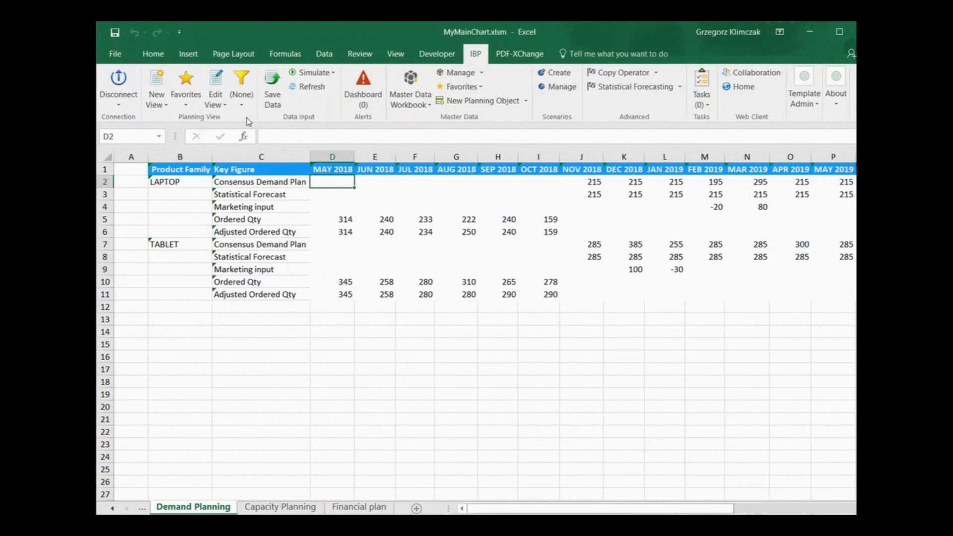
Switch the Demand Planning view's planning level from Product Family back to Product ID.
left_click(217, 105)
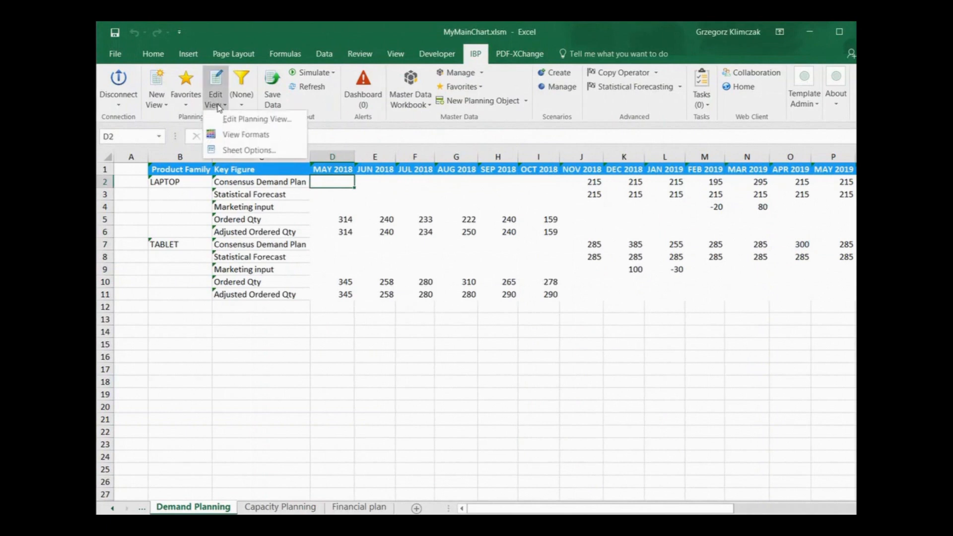
left_click(247, 121)
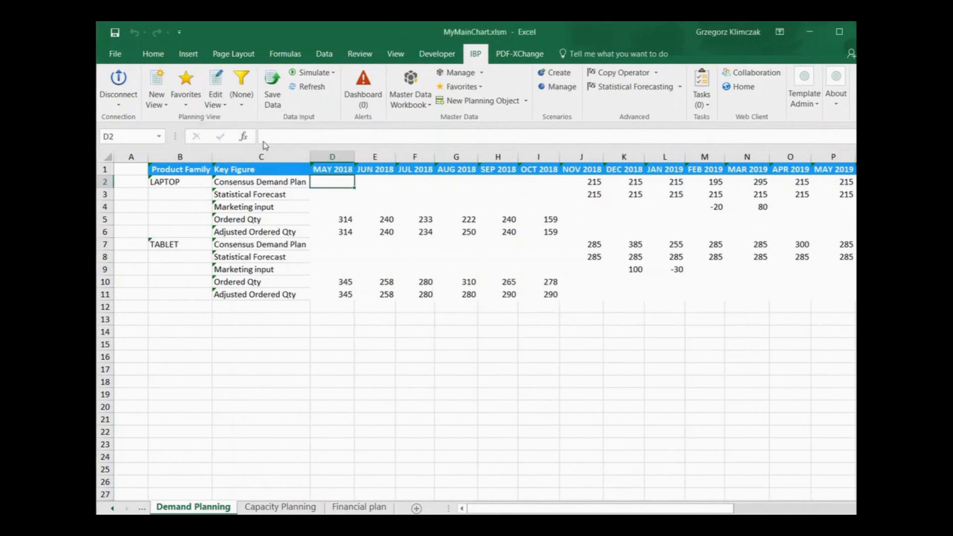
left_click(174, 175)
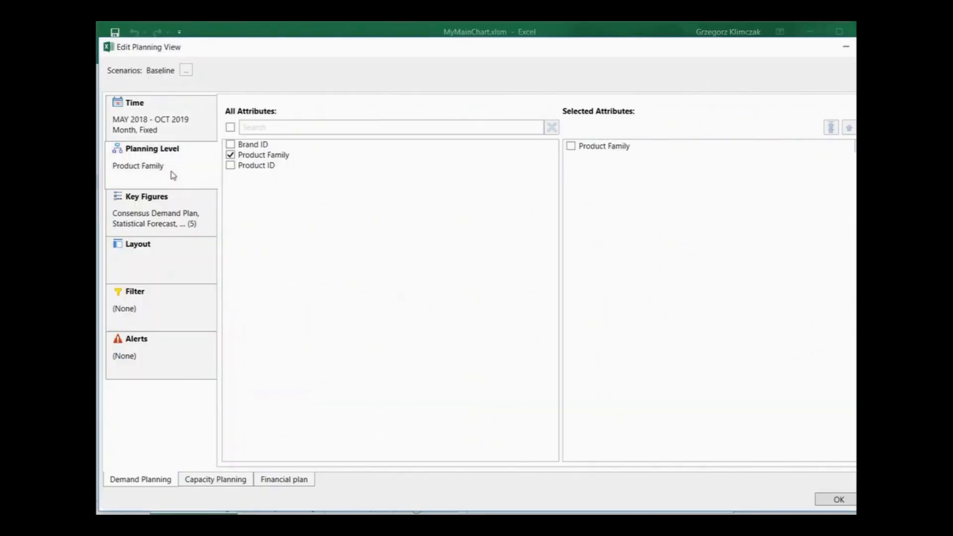
left_click(230, 165)
left_click(230, 155)
left_click(827, 502)
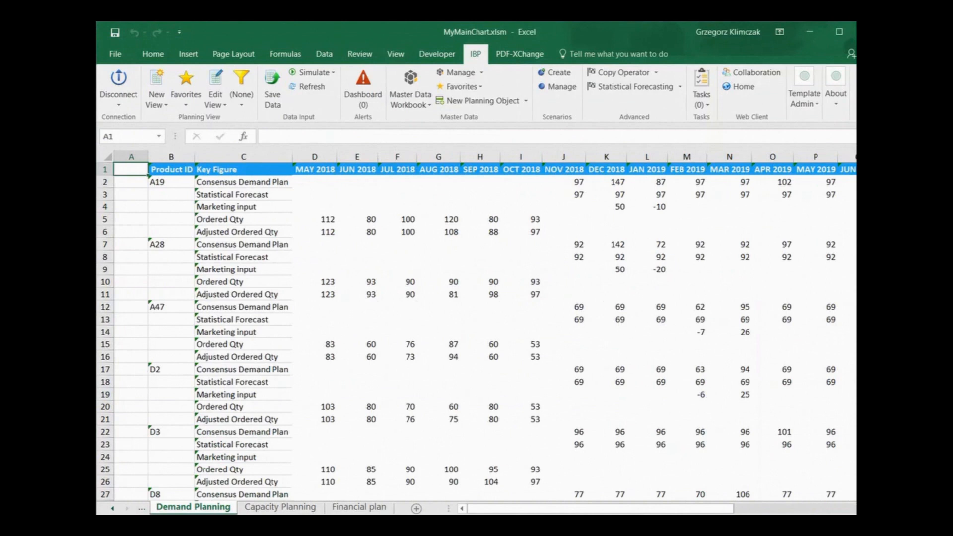
Examine how the family-level Marketing input and Consensus Demand Plan values are split across the individual products.
scroll(542, 387, "right", 3)
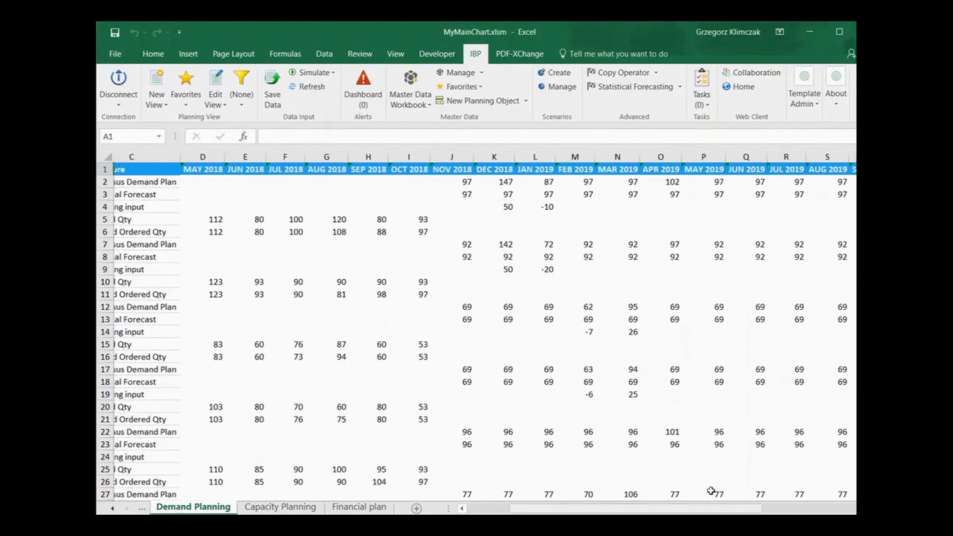
scroll(547, 319, "down", 3)
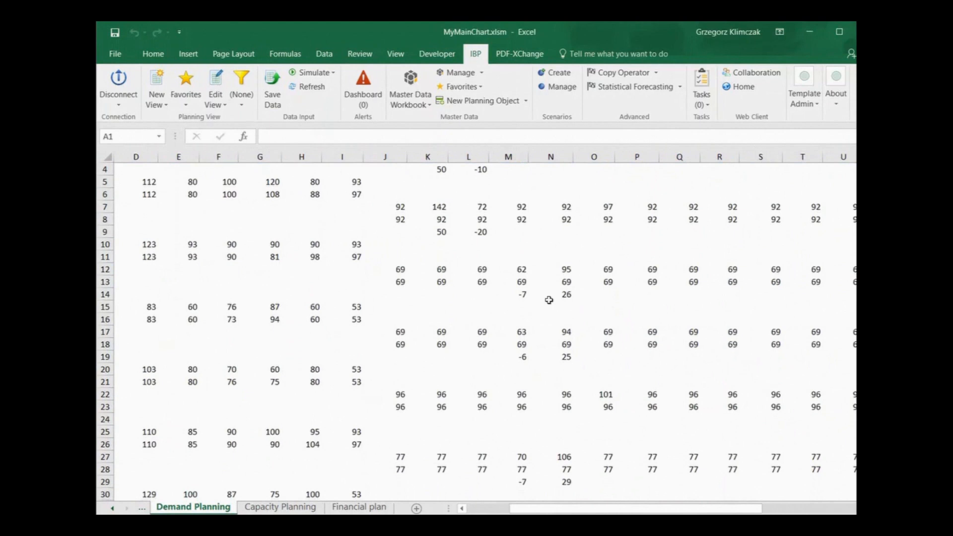
scroll(574, 416, "down", 2)
scroll(574, 417, "up", 2)
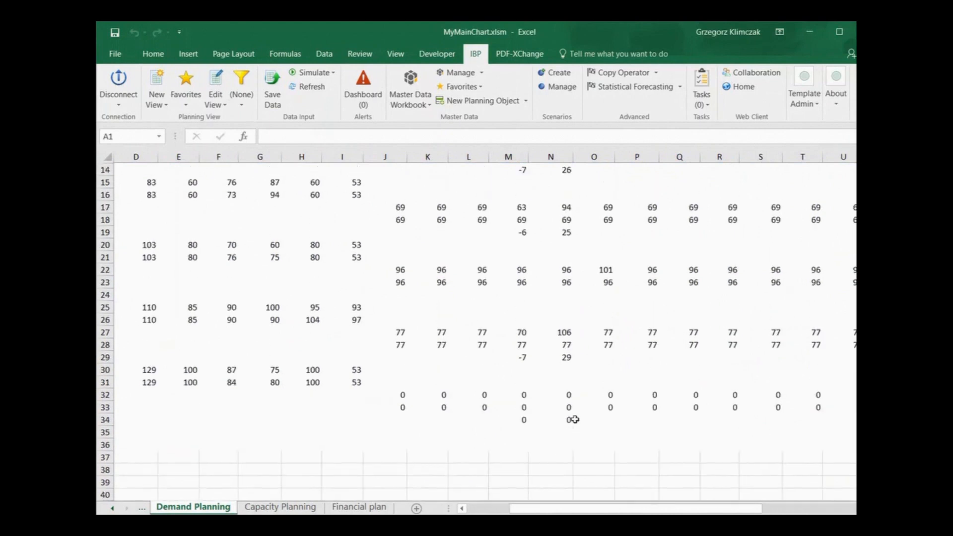
scroll(565, 402, "up", 3)
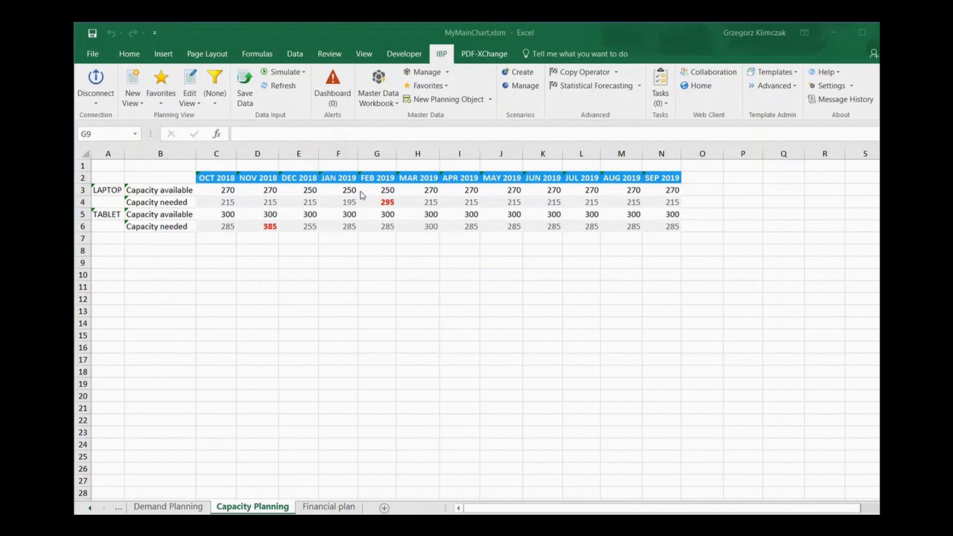
Set the LAPTOP Capacity available for FEB 2019 to 300 on the Capacity Planning sheet.
left_click(387, 190)
type("300")
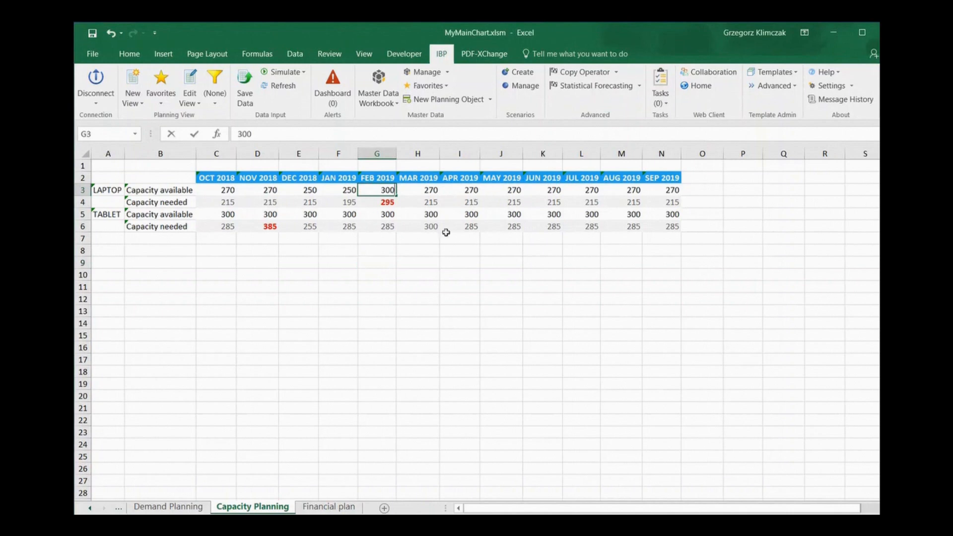
left_click(442, 275)
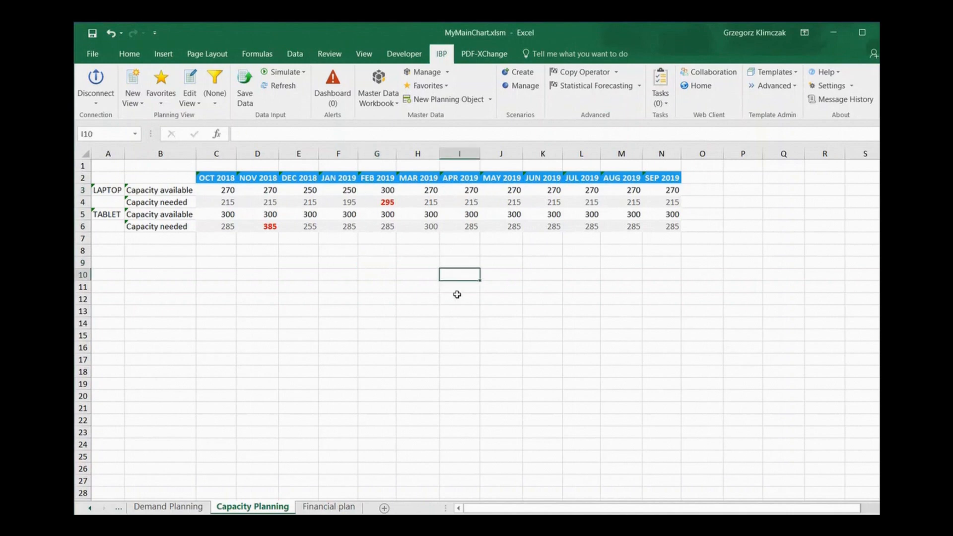
Save the Capacity Planning key figure change without a reason code, comment or sharing.
left_click(240, 92)
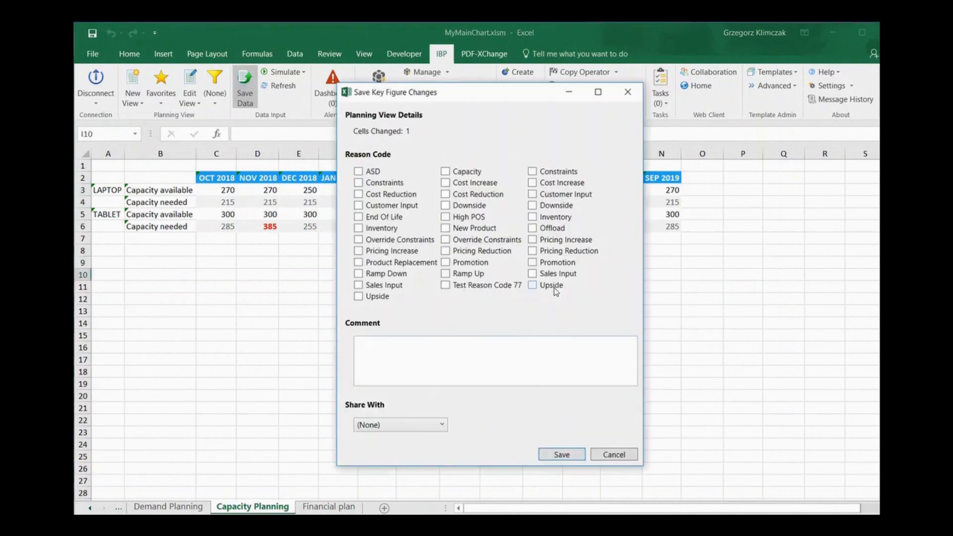
left_click(561, 453)
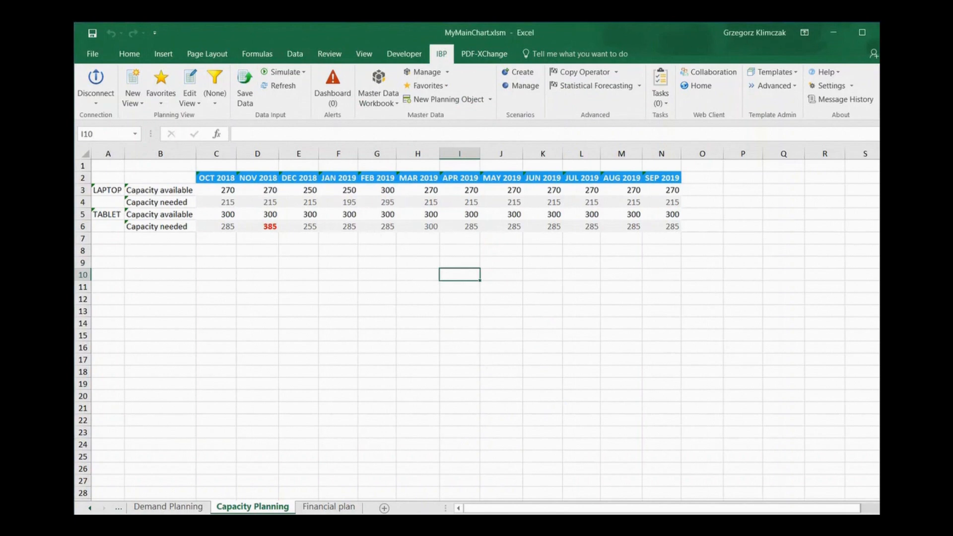
Open the Financial plan sheet and filter its chart by the LAPTOP product family.
key("ctrl+Page_Down")
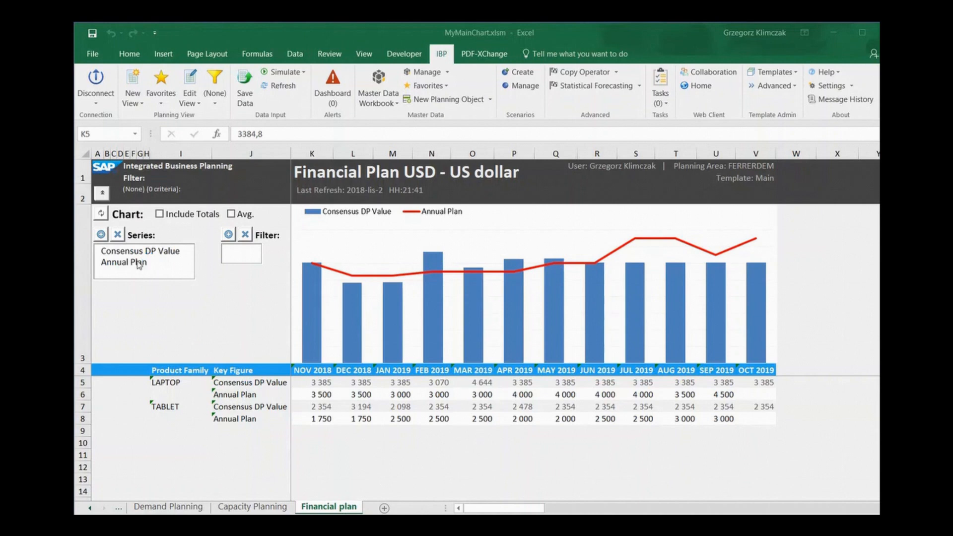
left_click(160, 385)
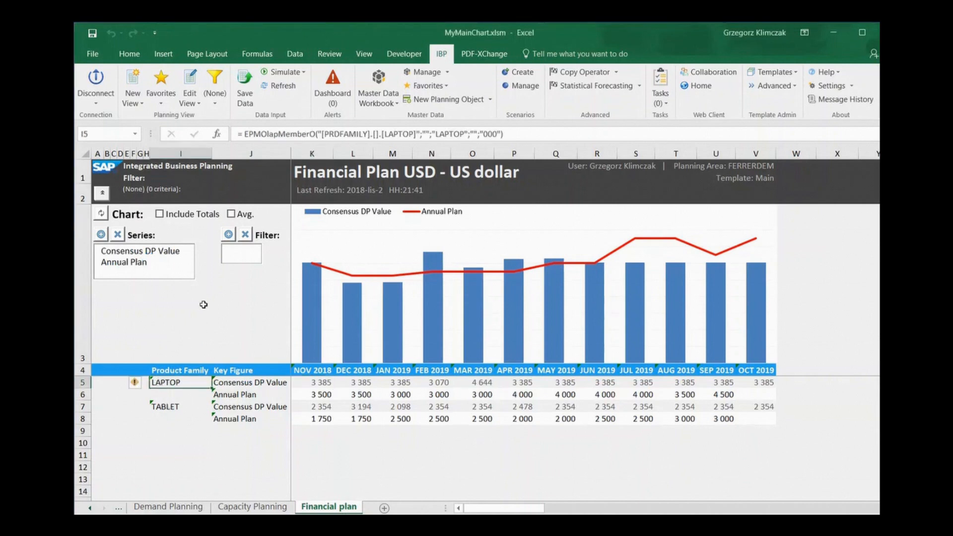
left_click(228, 234)
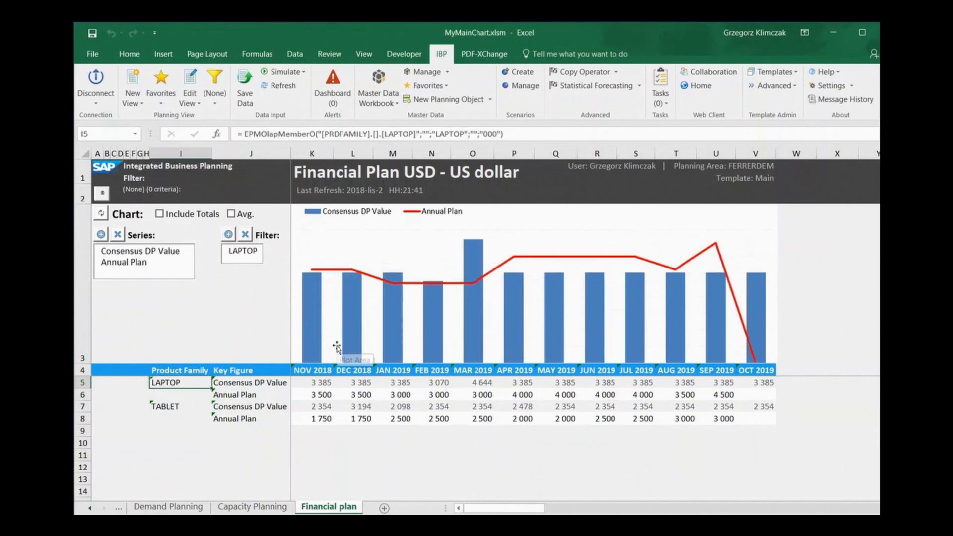
Replace the chart's Consensus DP Value and Annual Plan series with LAPTOP and TABLET, and clear the LAPTOP filter.
left_click(138, 254)
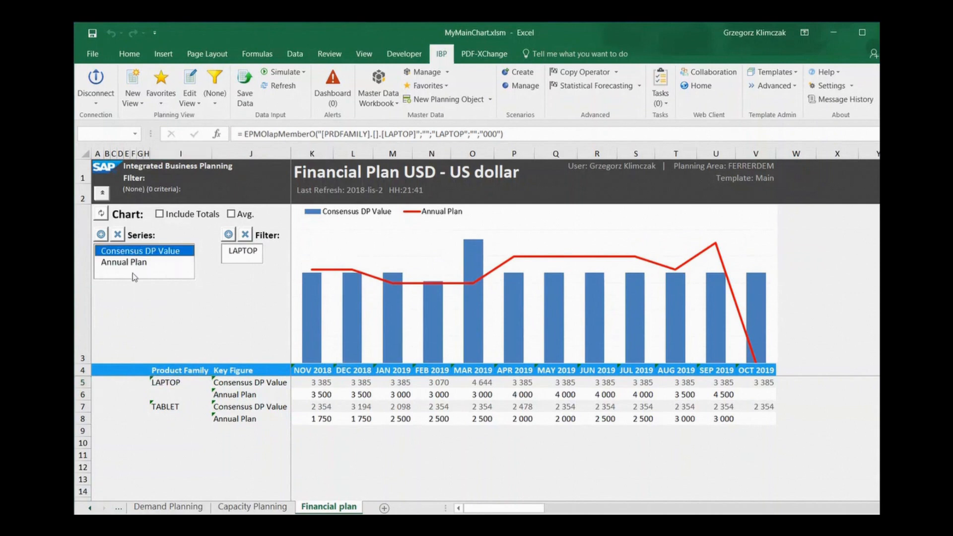
left_click(118, 234)
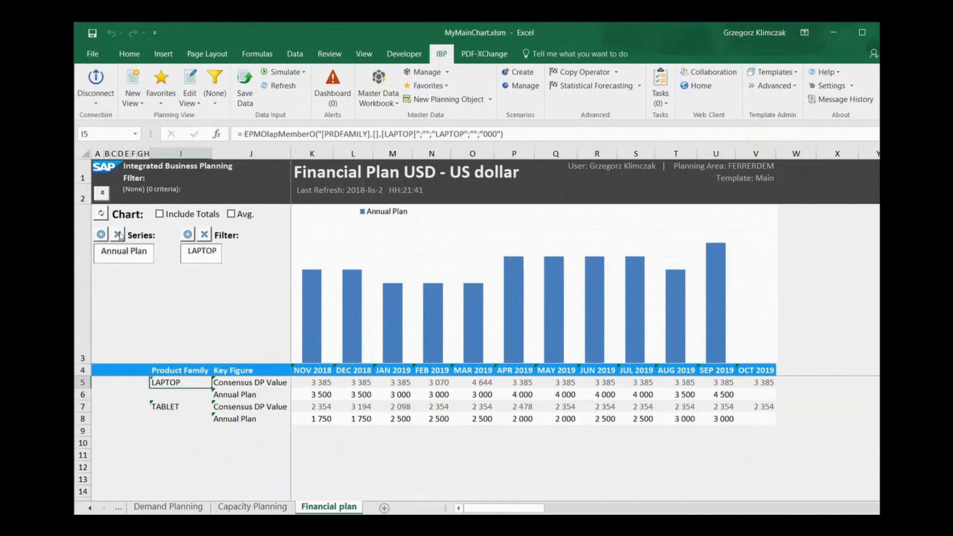
left_click(118, 234)
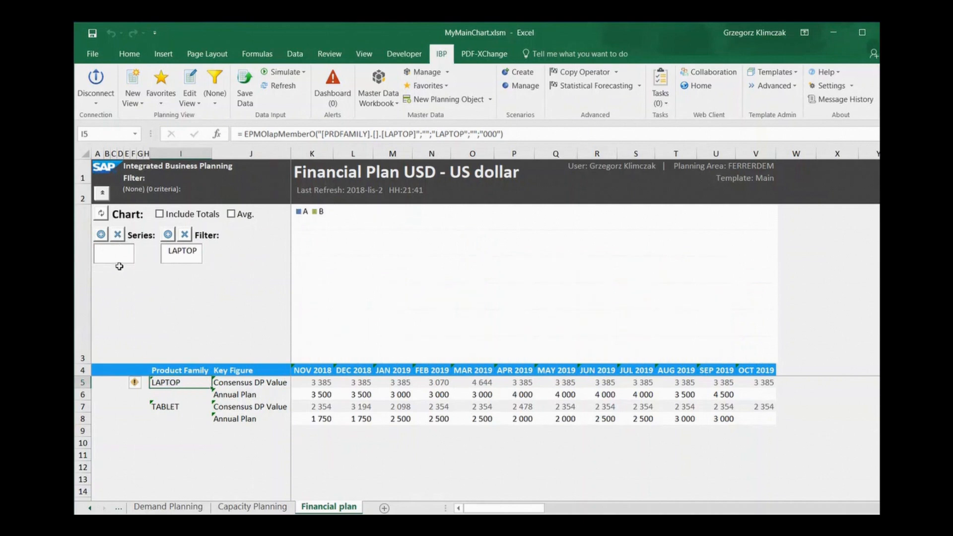
left_click(102, 235)
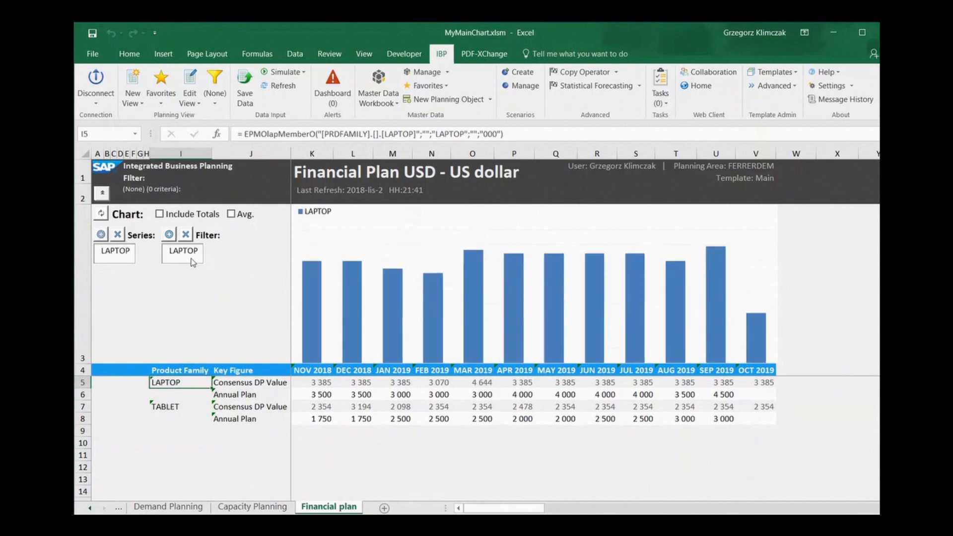
left_click(163, 406)
left_click(101, 234)
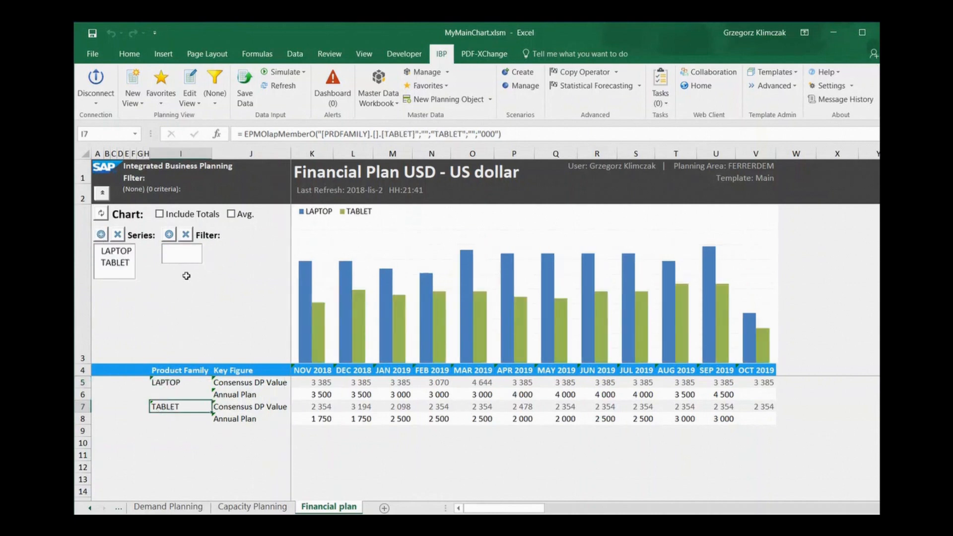
Filter the LAPTOP and TABLET chart by the Annual Plan key figure.
left_click(248, 395)
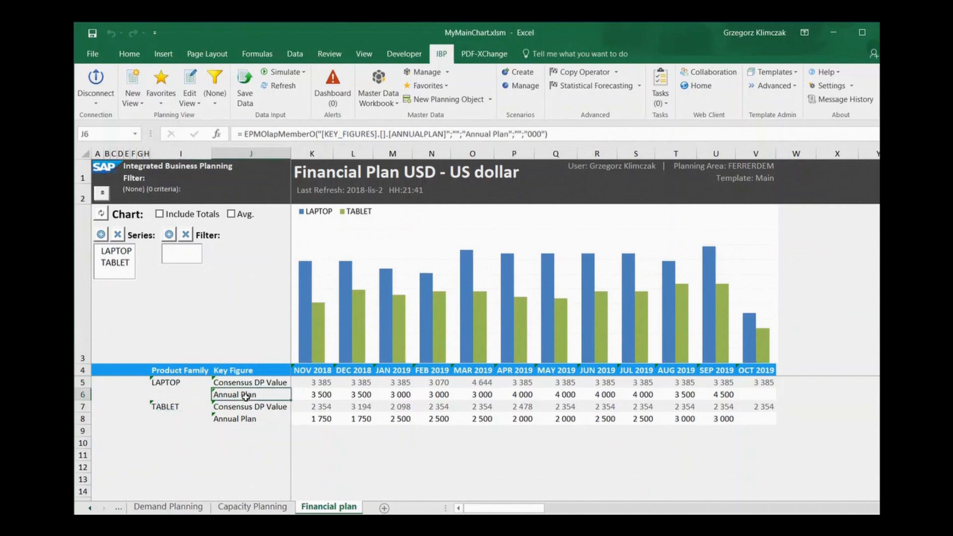
left_click(169, 234)
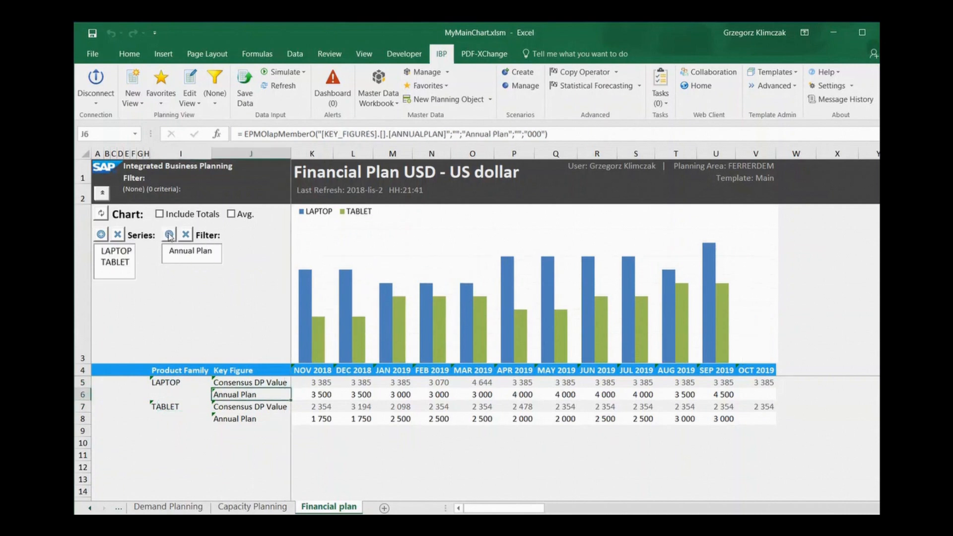
Compare the monthly Consensus DP Value bars with the Annual Plan line across the Financial plan chart.
mouse_move(640, 341)
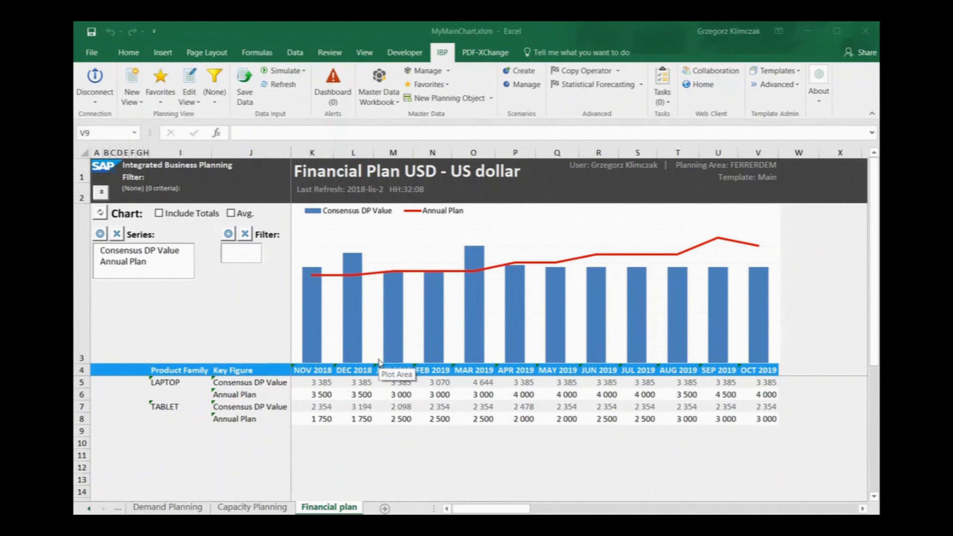
mouse_move(721, 315)
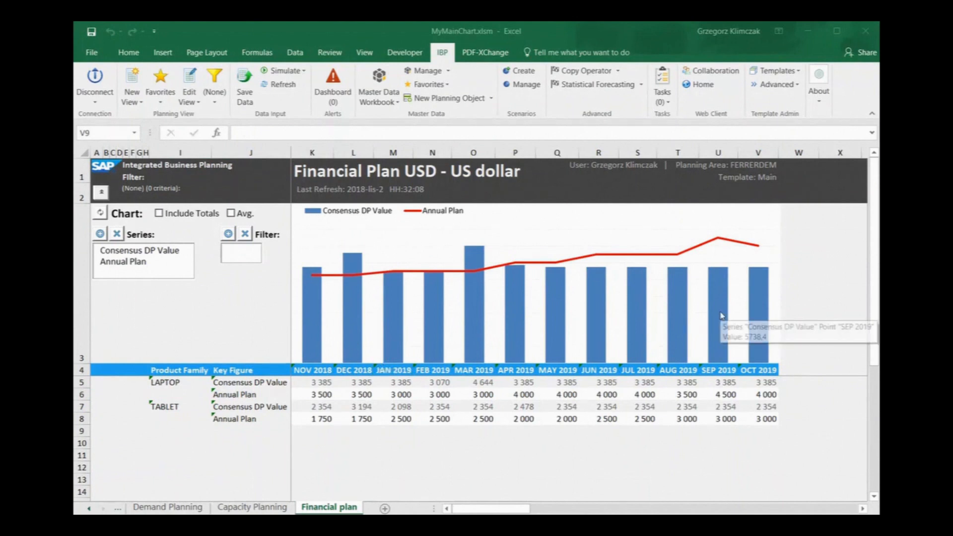
mouse_move(762, 251)
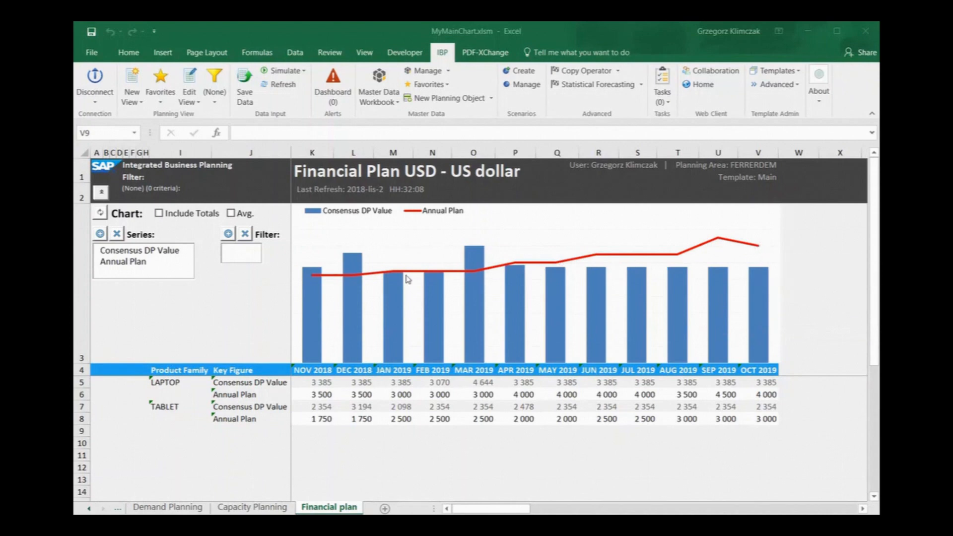
mouse_move(349, 281)
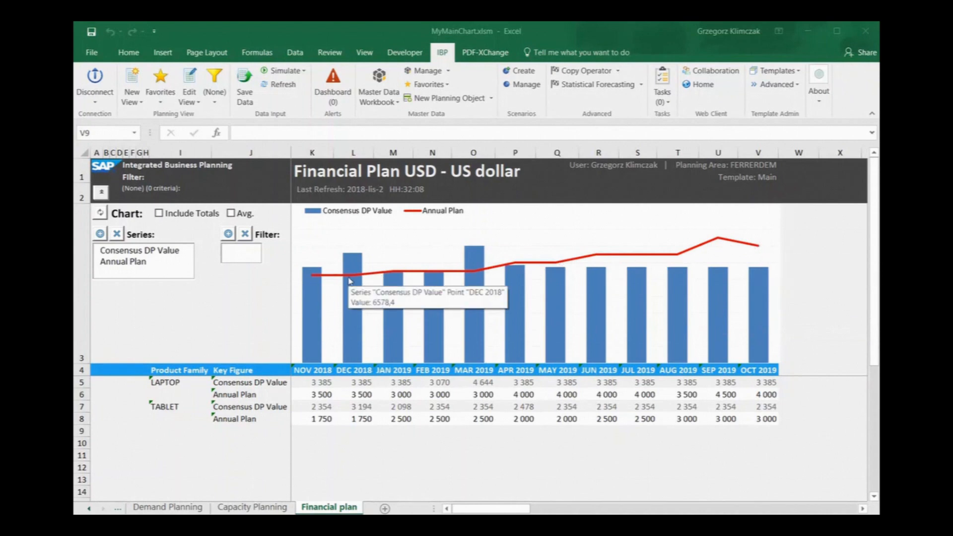